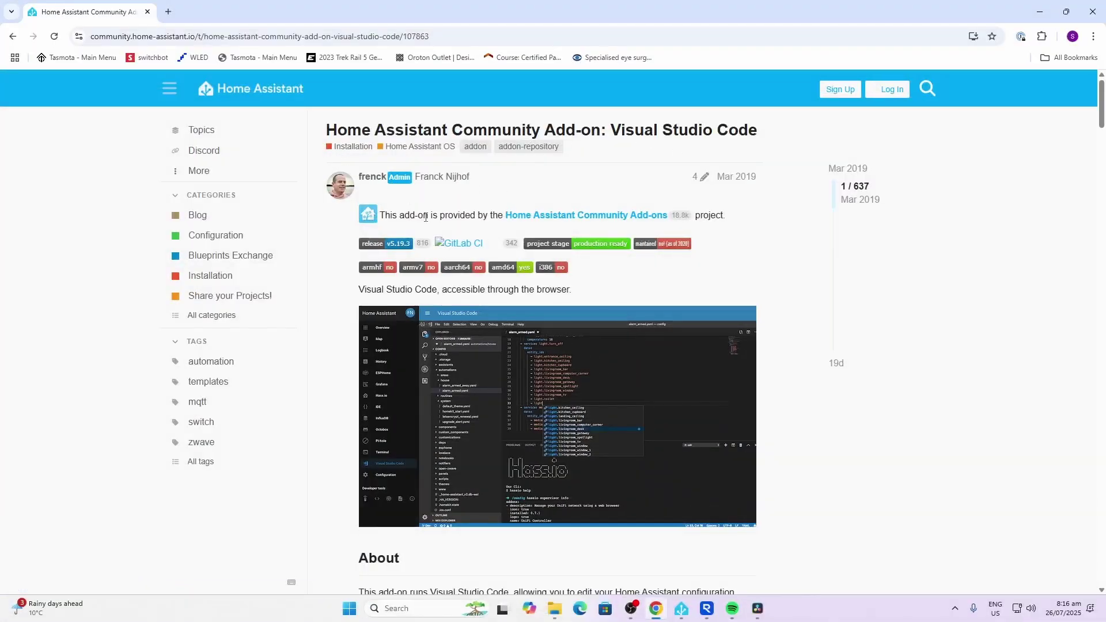
Step: Scroll the Visual Studio Code add-on forum thread to its About and Installation sections
scroll(426, 217, down, 5)
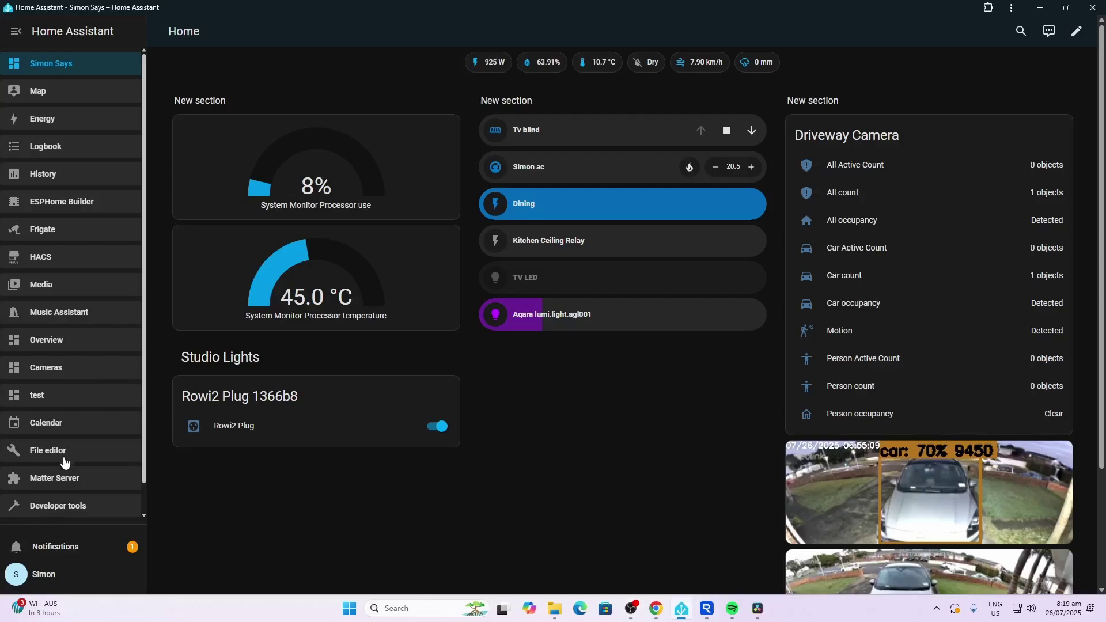
Step: Search the Add-on Store for 'stud' and open the Studio Code Server add-on page
scroll(67, 516, down, 1)
click(66, 505)
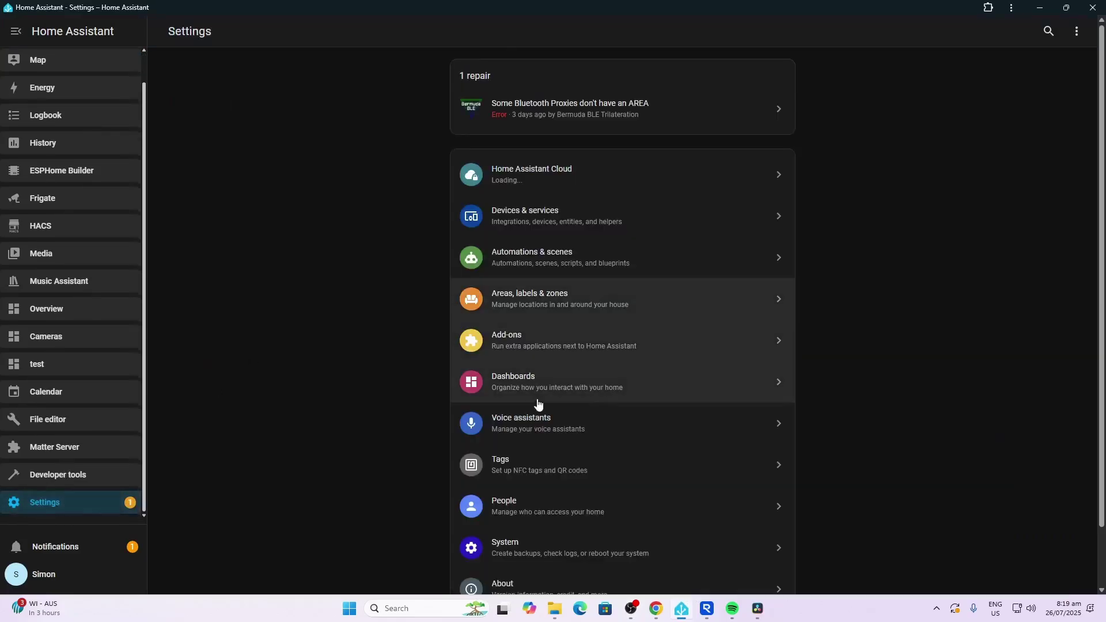
click(536, 342)
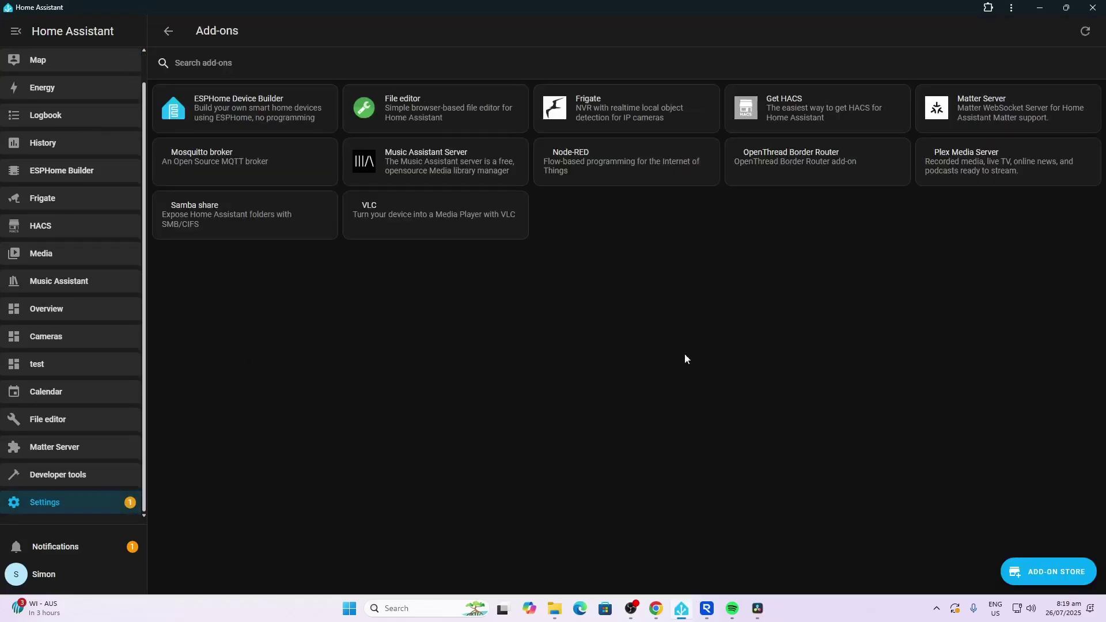
click(1077, 578)
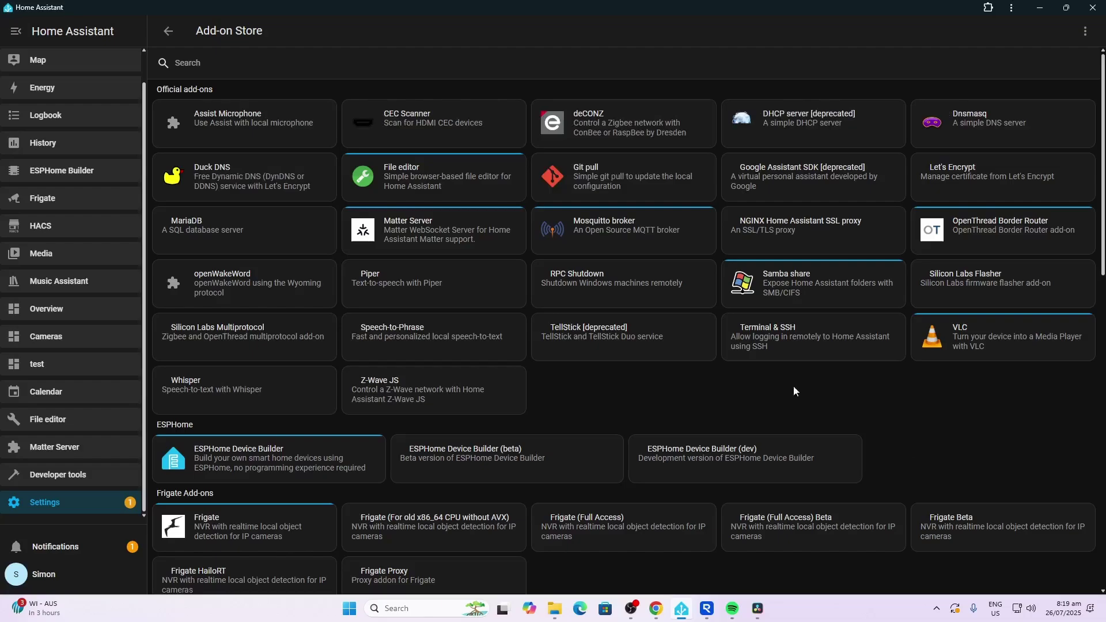
click(279, 66)
text(s)
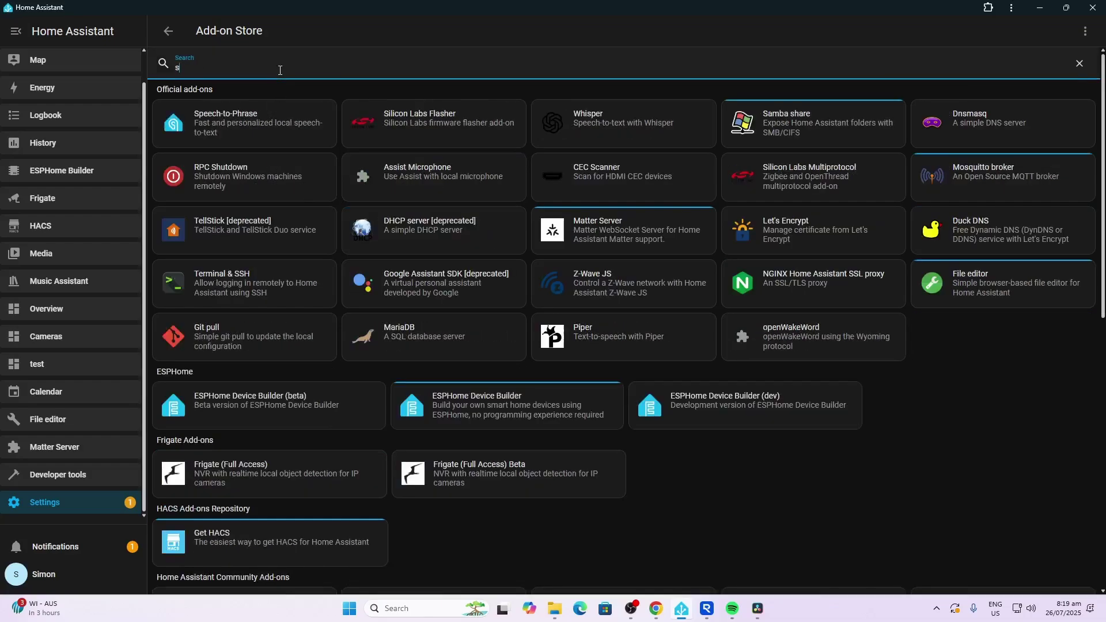
text(tudio)
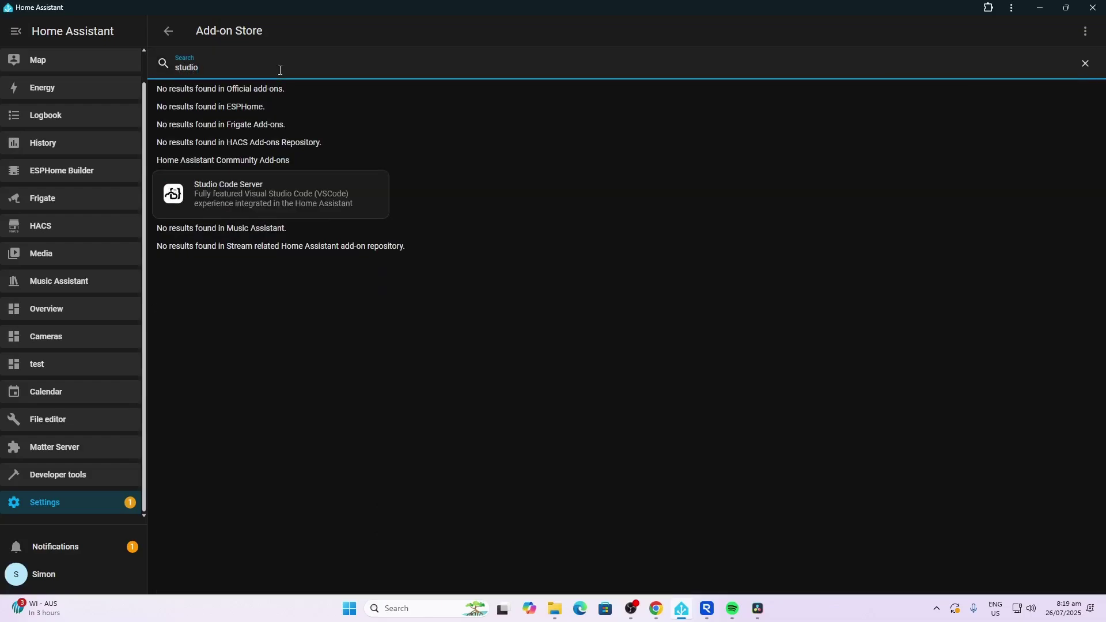
click(264, 192)
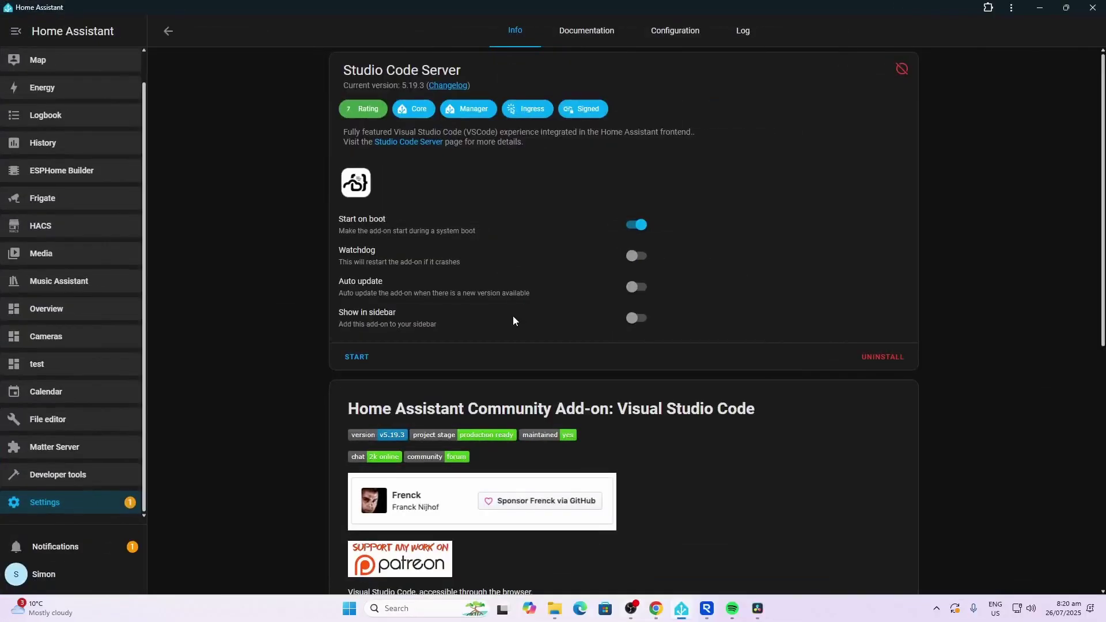
Step: Start Studio Code Server and confirm in its log that code-server listens on port 1337
click(674, 31)
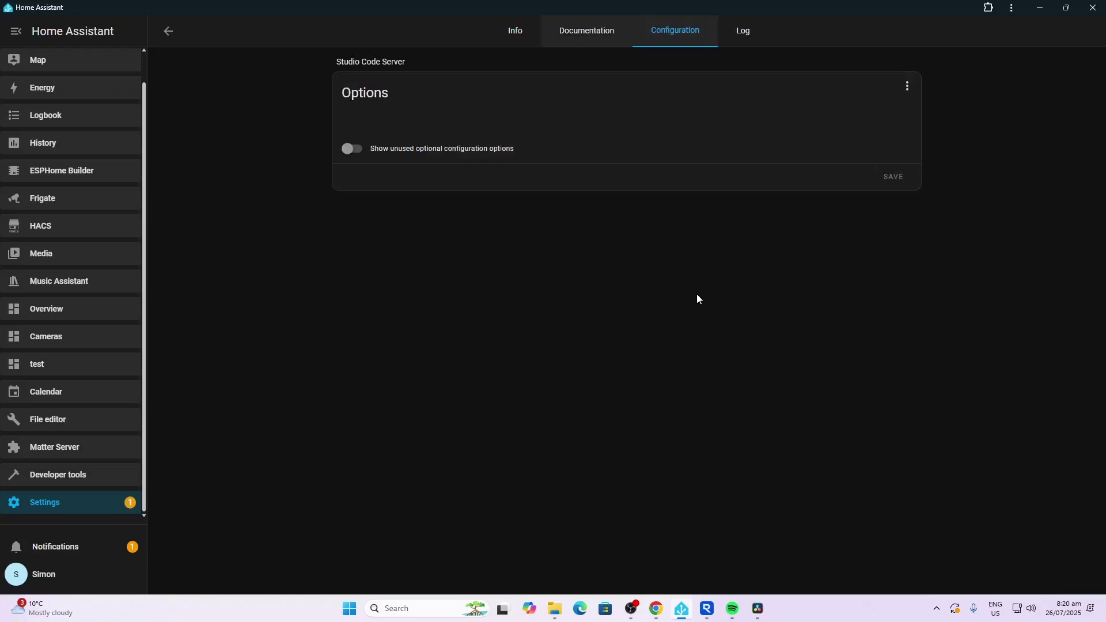
click(515, 31)
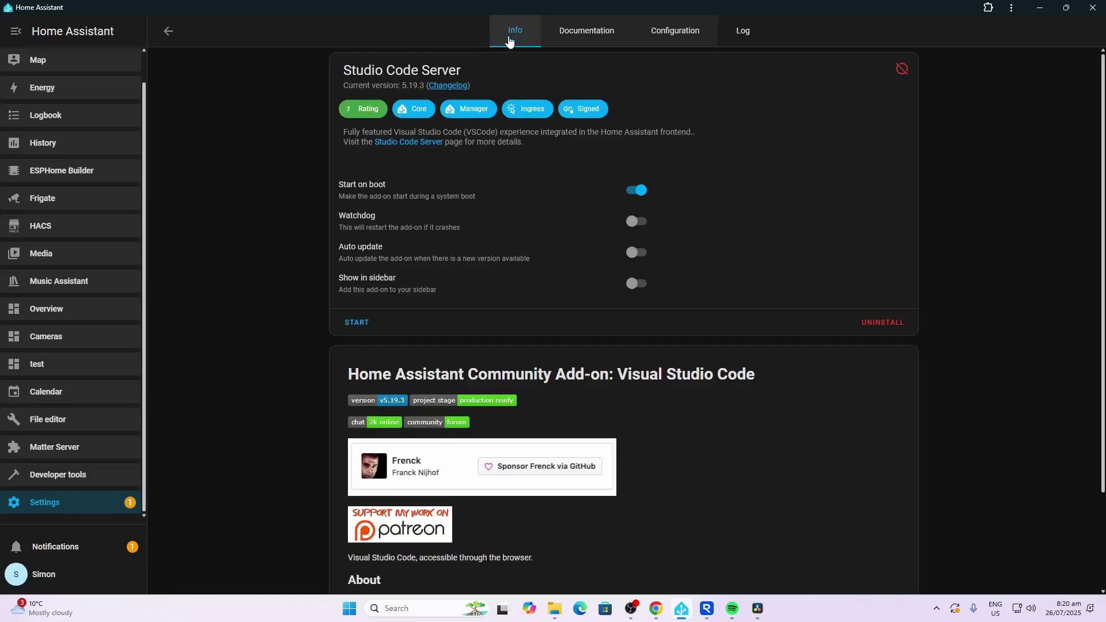
click(358, 358)
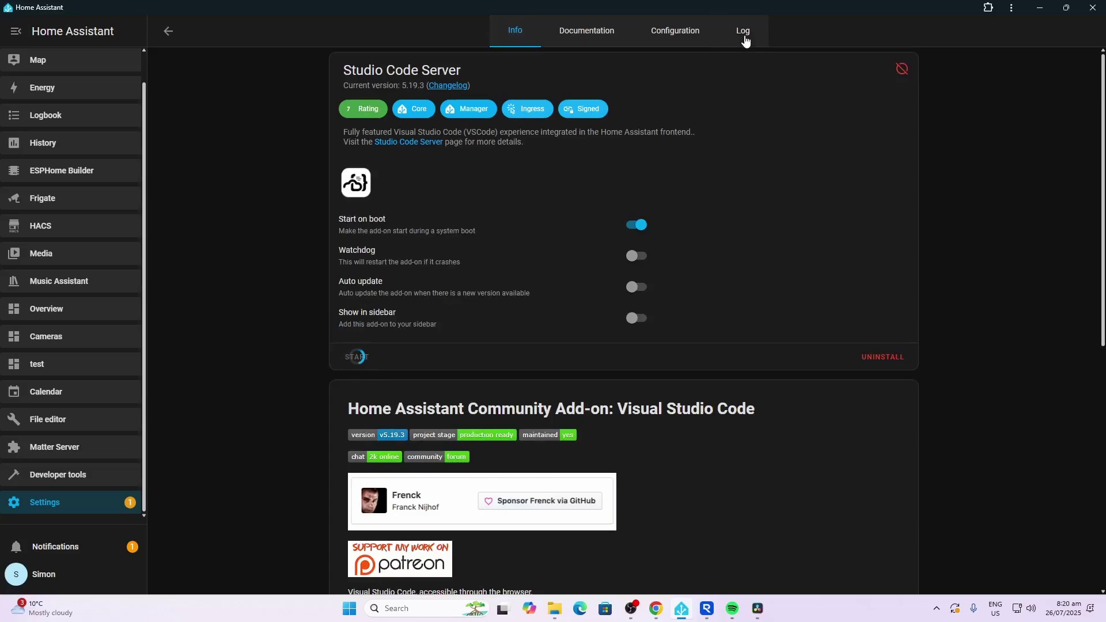
click(743, 31)
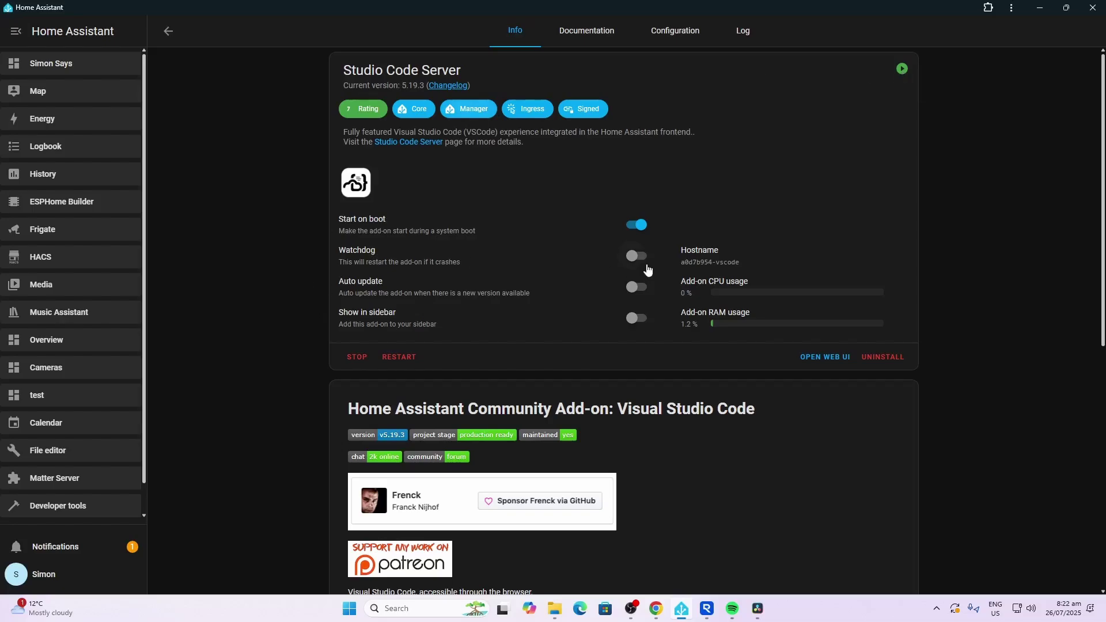
Step: Turn on Watchdog, Auto update and Show in sidebar, then launch the add-on's web UI
click(638, 257)
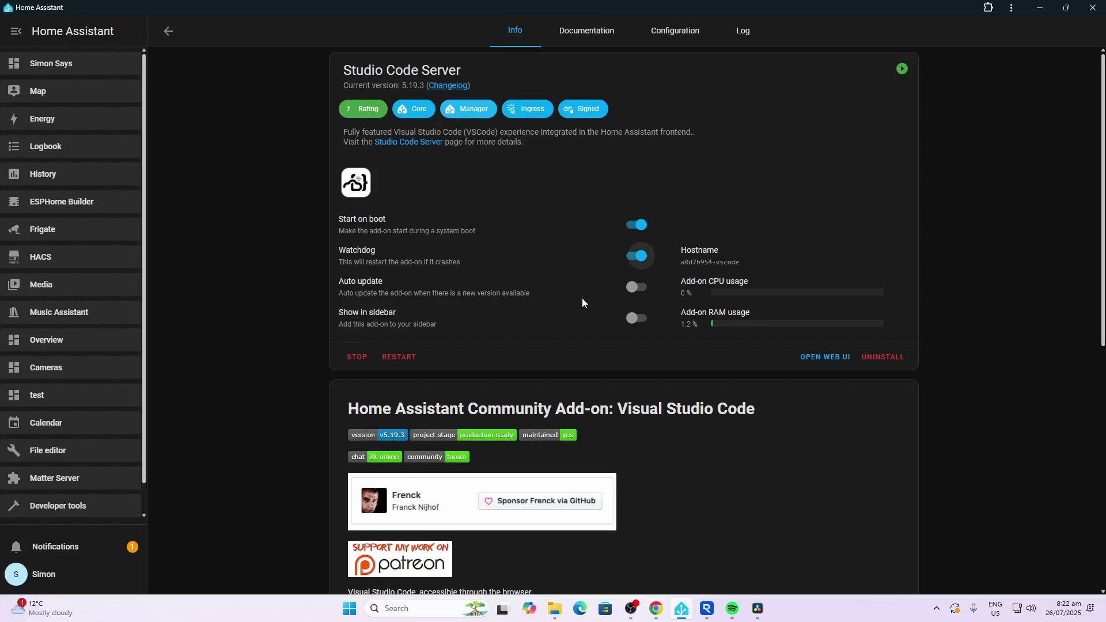
click(632, 290)
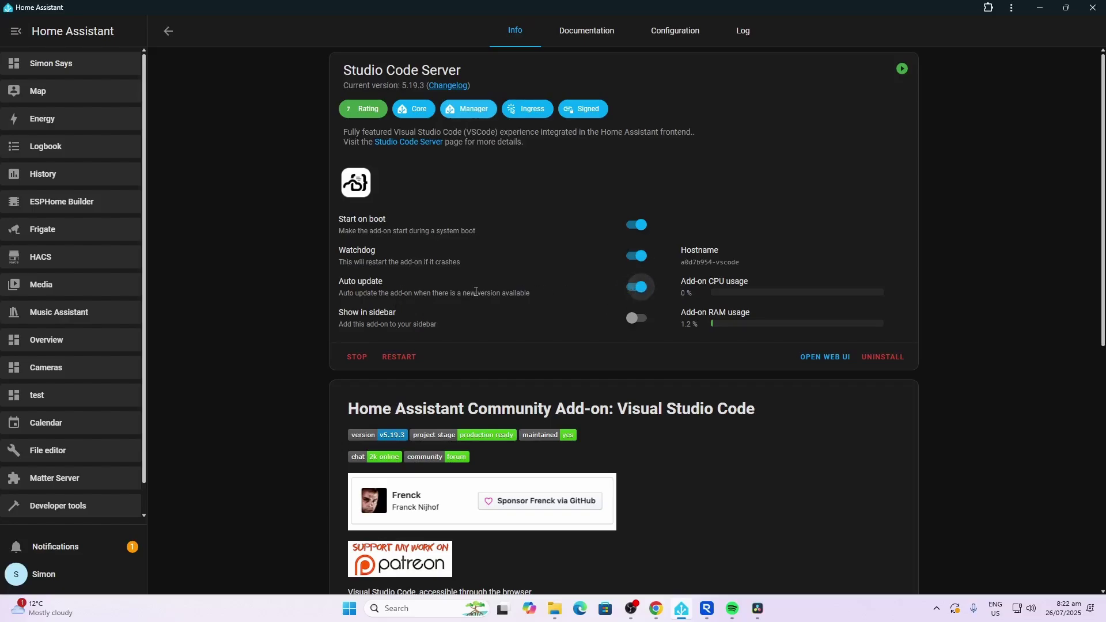
click(636, 317)
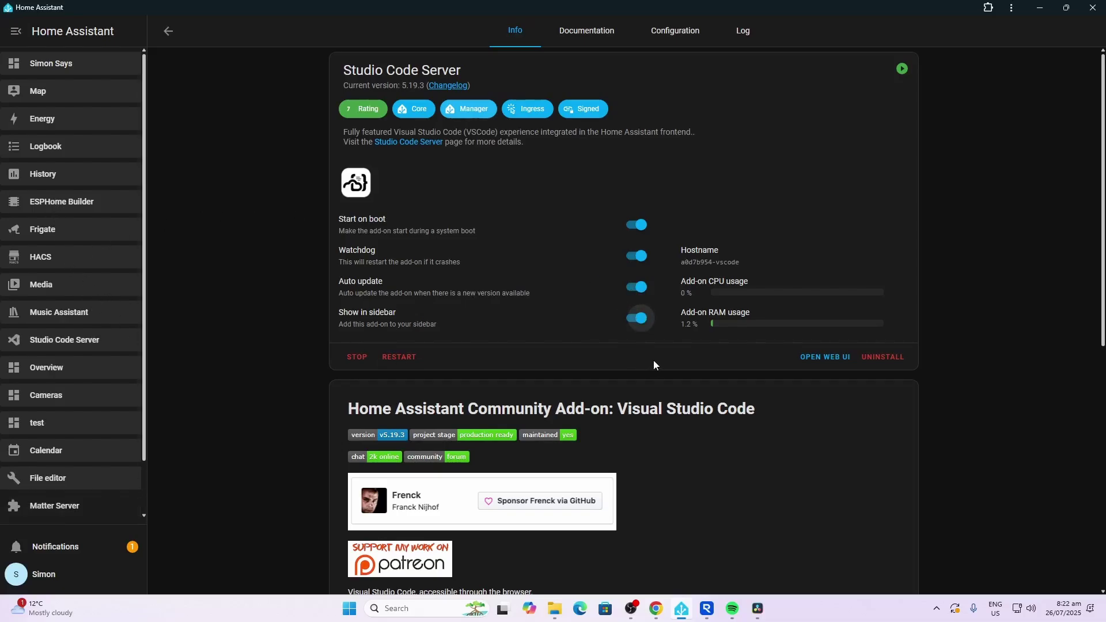
click(831, 361)
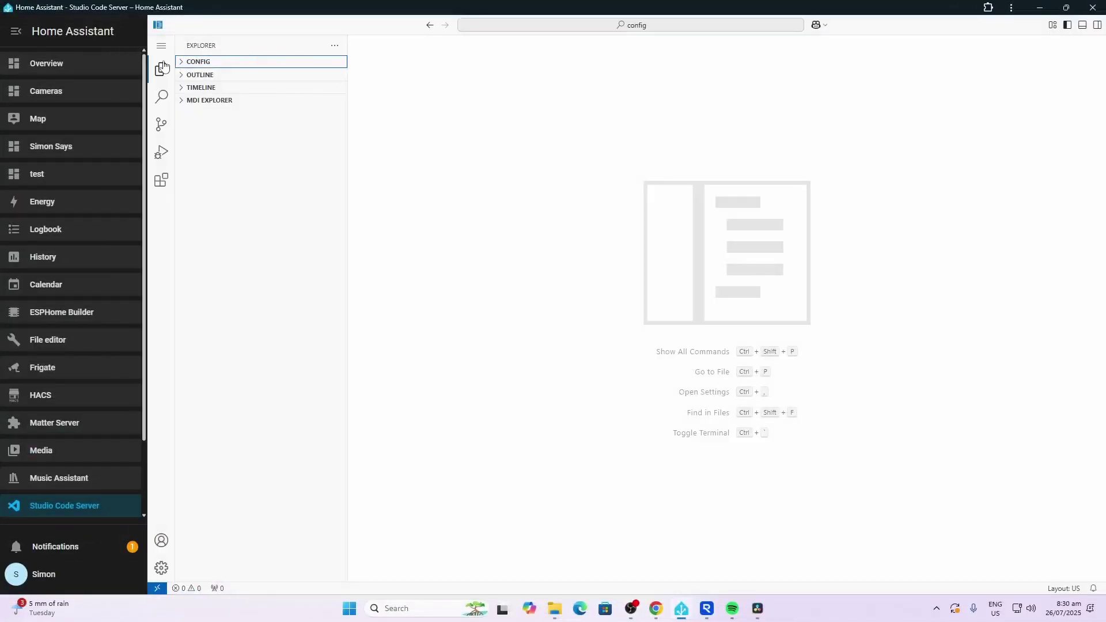
Step: Expand the CONFIG folder in the Explorer and open configuration.yaml
click(181, 62)
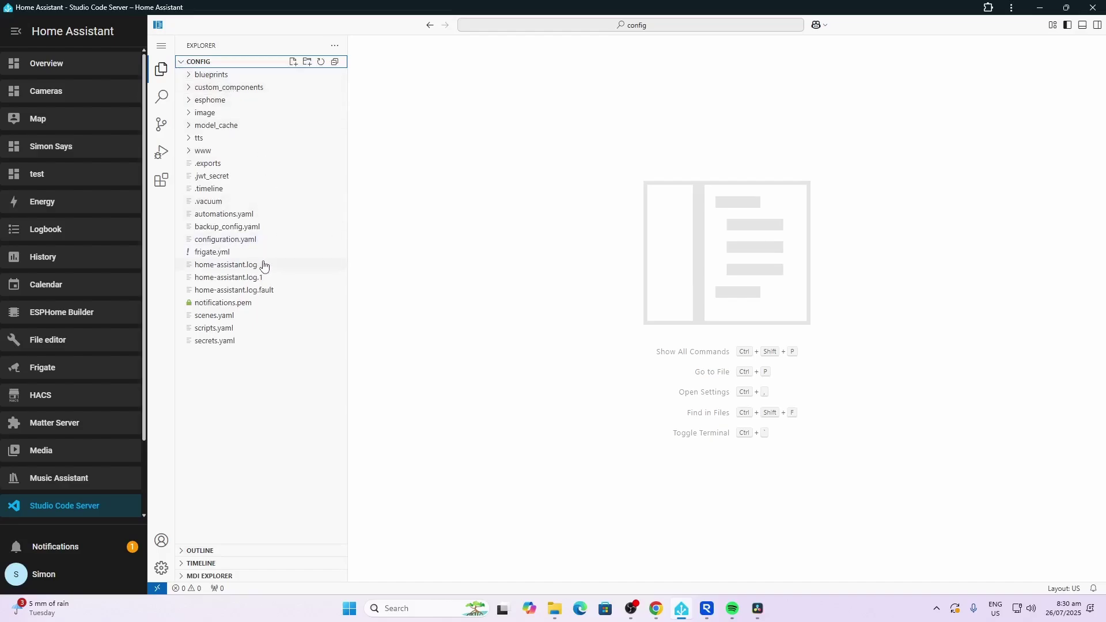
click(247, 245)
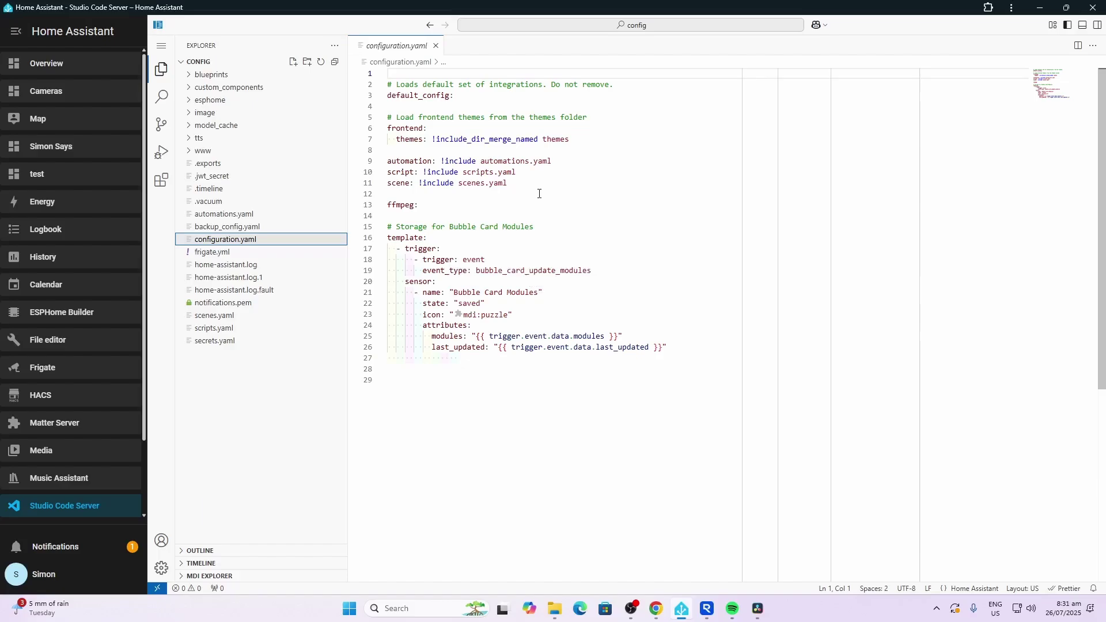
Step: Scroll through frigate.yml's MQTT, Coral detector and camera settings, then return to configuration.yaml
click(208, 252)
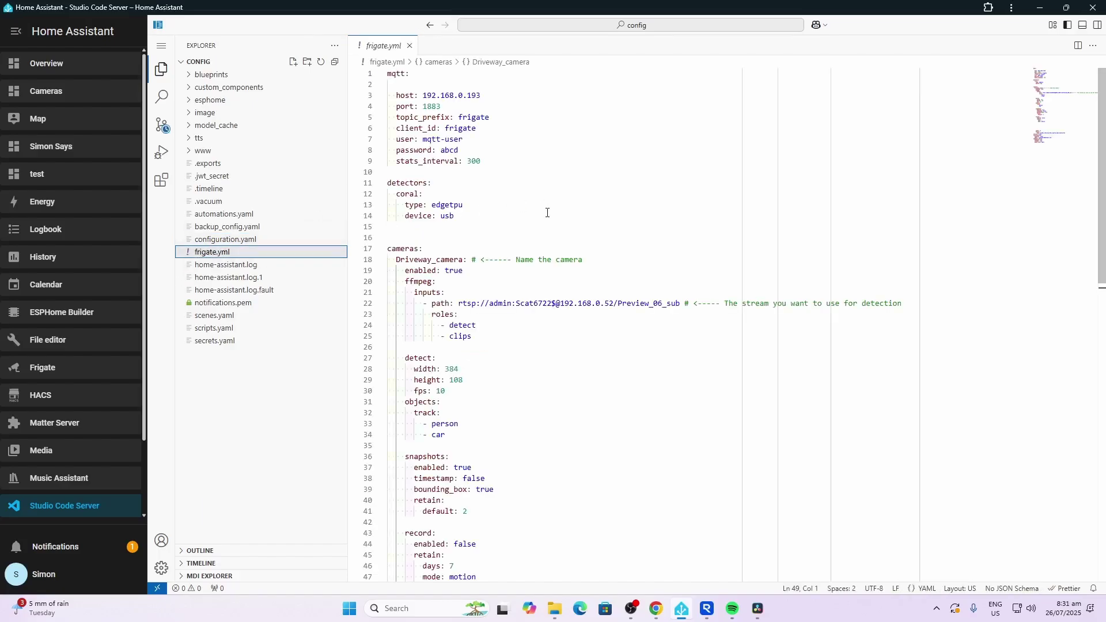
scroll(566, 247, down, 1)
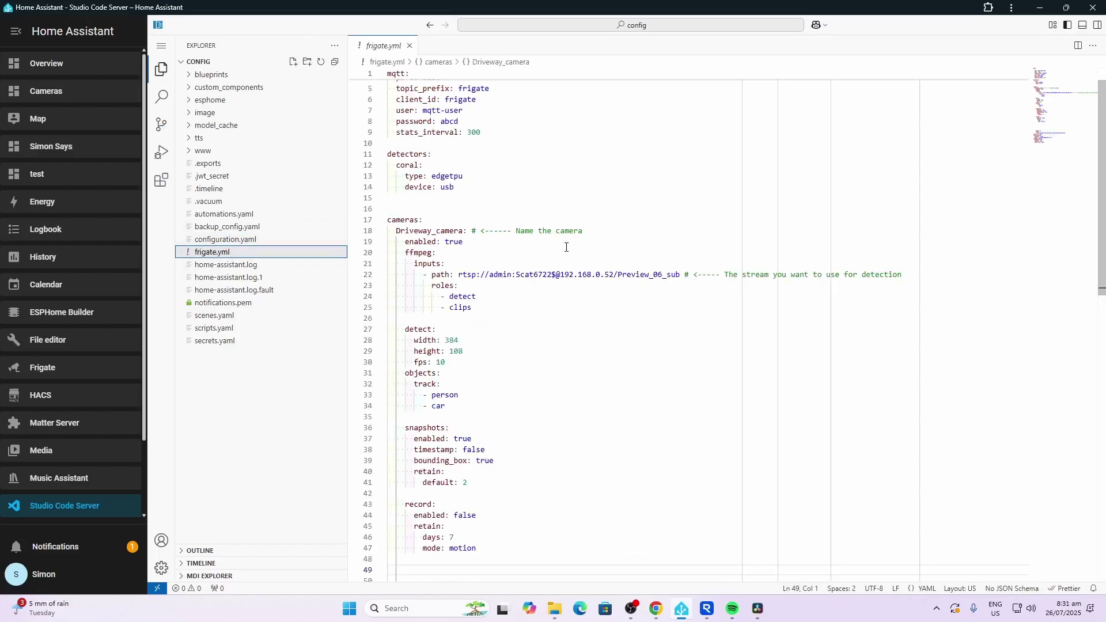
scroll(566, 246, up, 1)
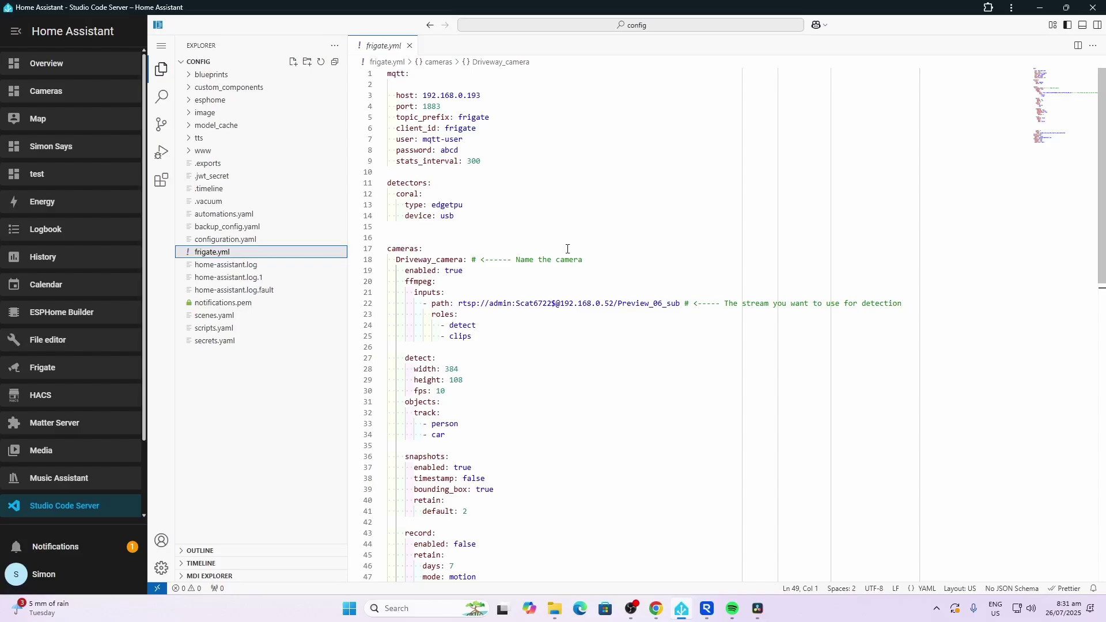
click(214, 240)
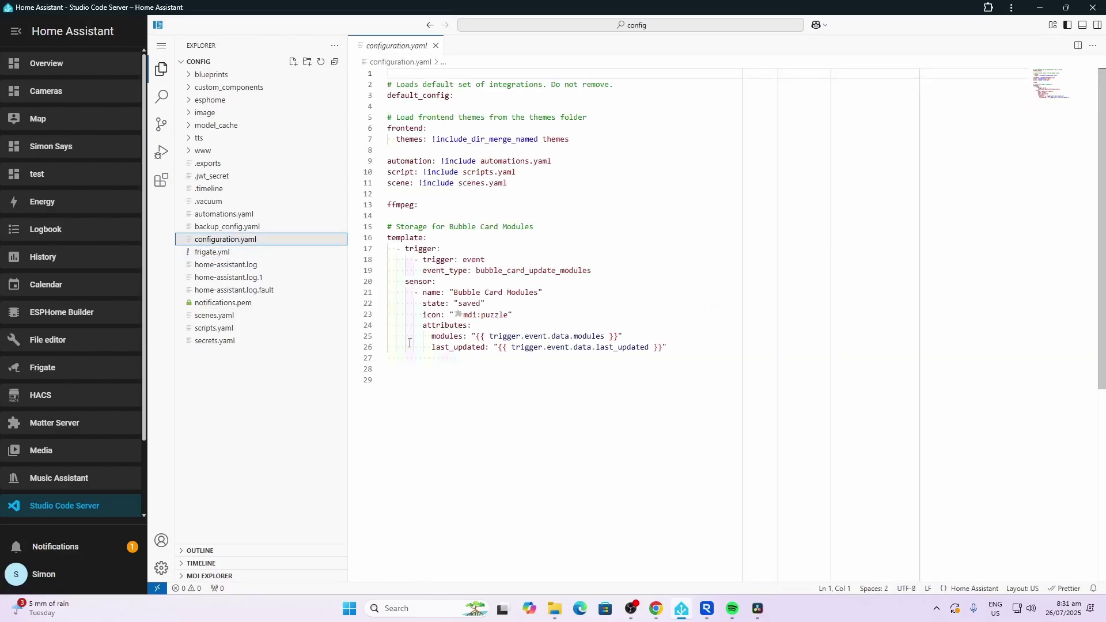
Step: Type 'djalsjd' on line 29 to trigger a YAML error, then delete it and the empty line
click(390, 381)
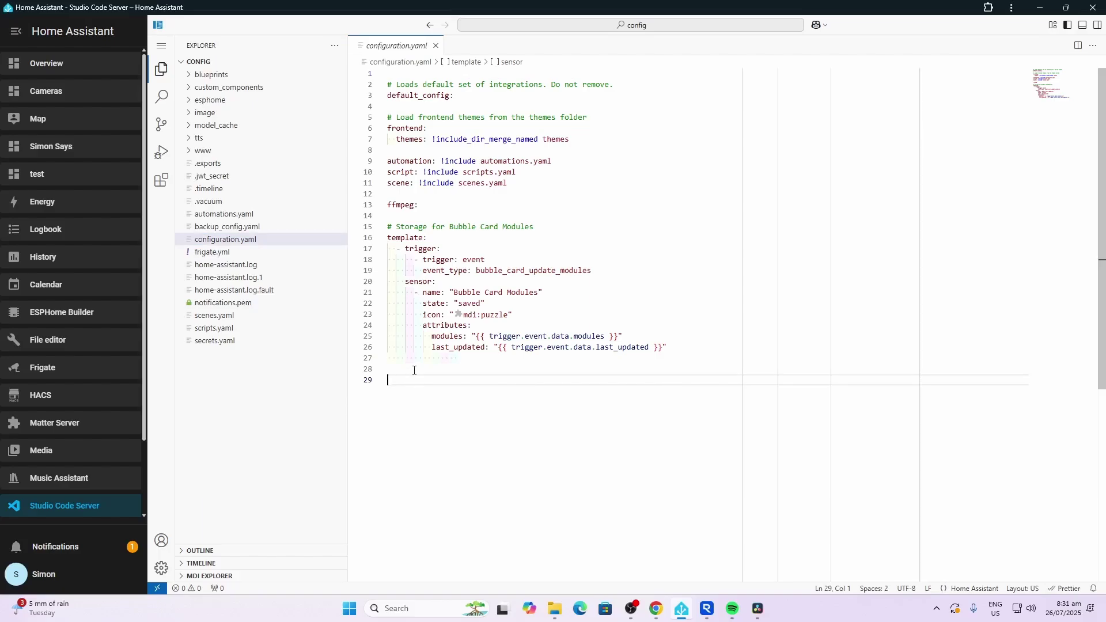
text(djalsjd)
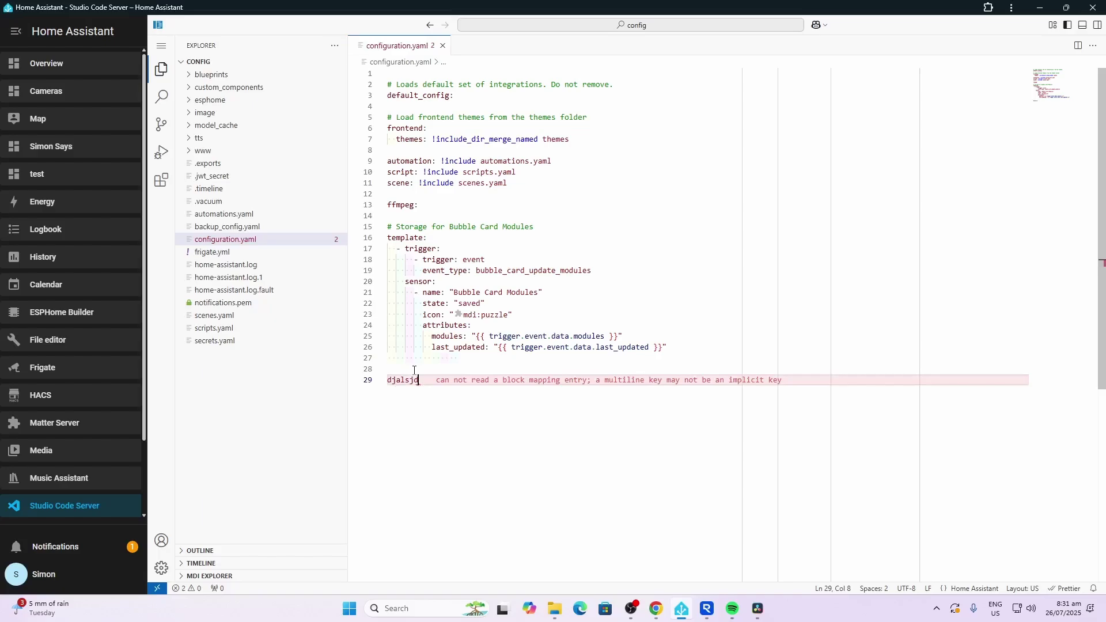
mouse_move(533, 380)
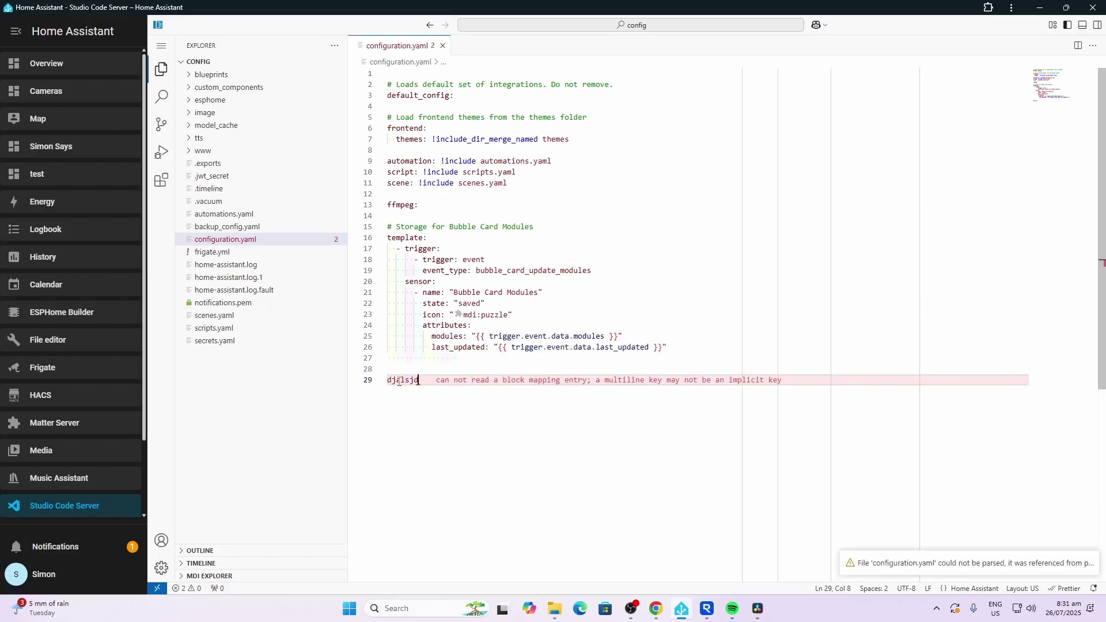
mouse_move(463, 381)
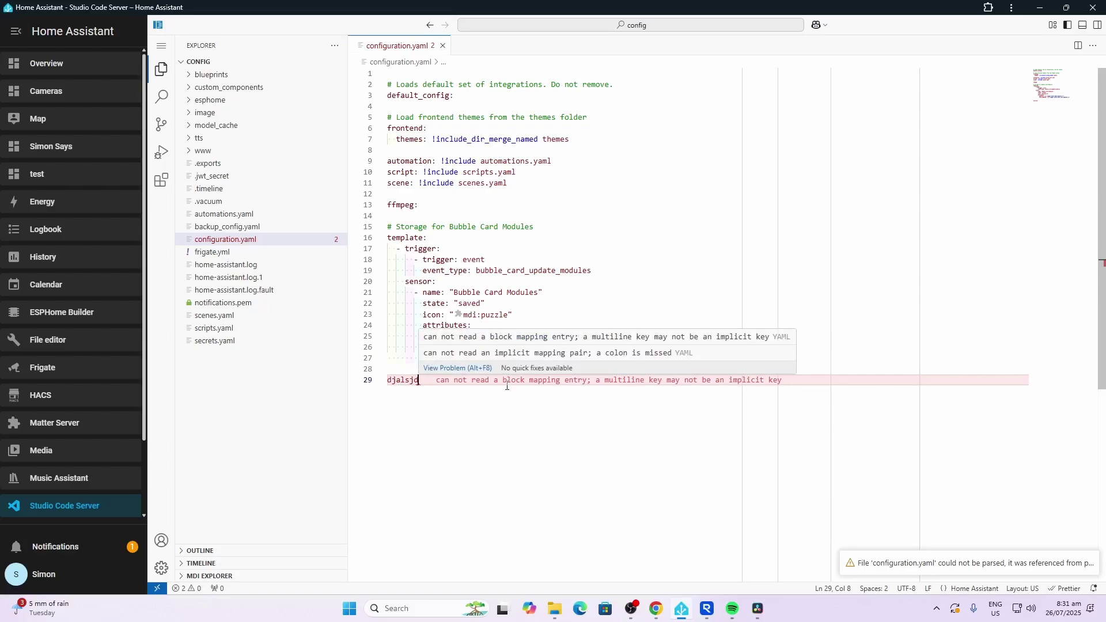
key(BackSpace)
key(BackSpace)
key(BackSpace)
key(BackSpace)
key(BackSpace)
key(BackSpace)
key(BackSpace)
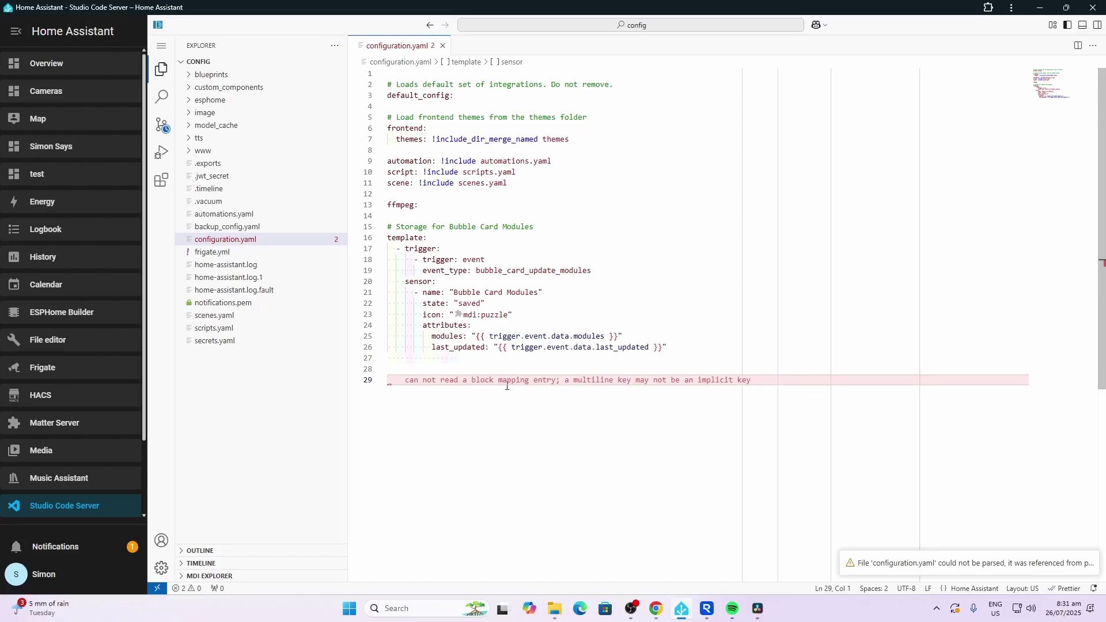
key(BackSpace)
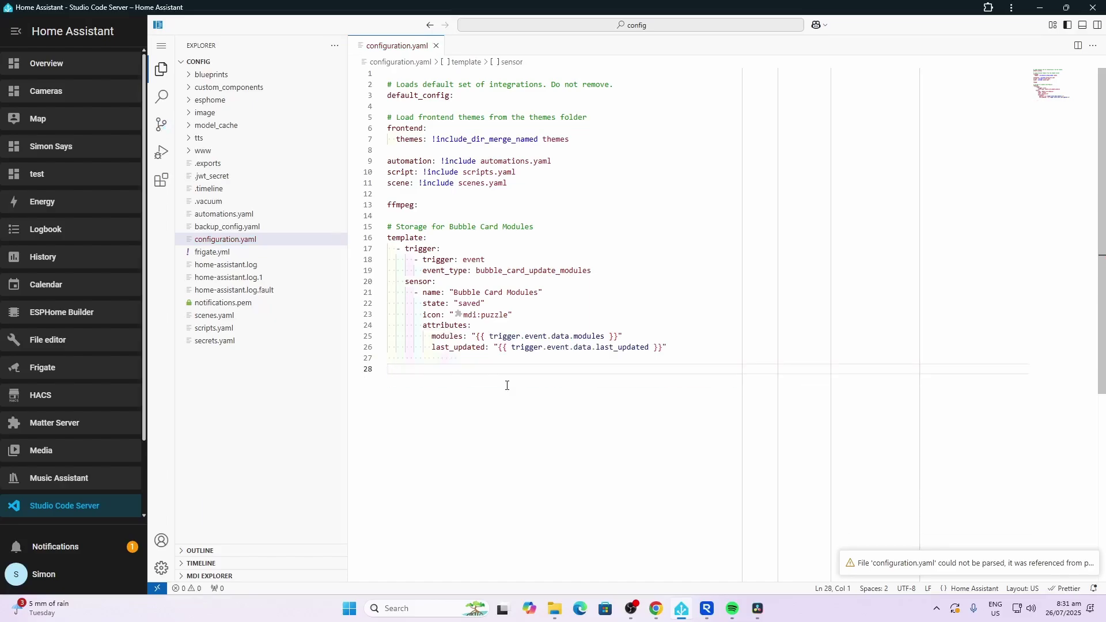